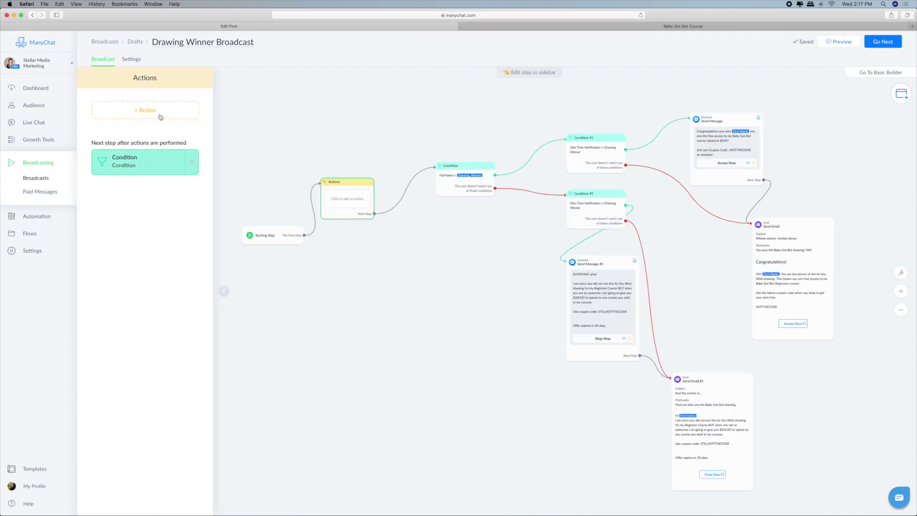
Step: Add a Google Sheets 'Get Row By Value' action to the Actions step
{"action": "left_click", "coordinate": [137, 112]}
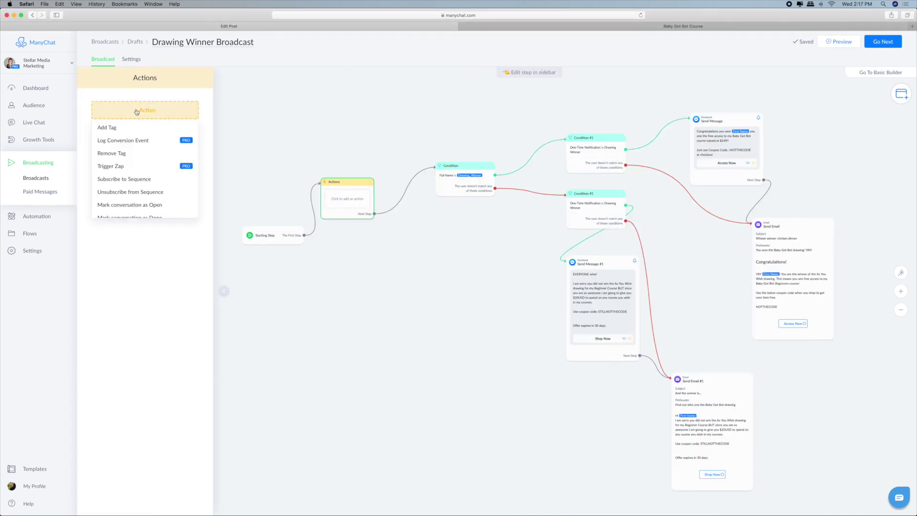
{"action": "scroll", "coordinate": [128, 179], "scroll_direction": "down", "scroll_amount": 8}
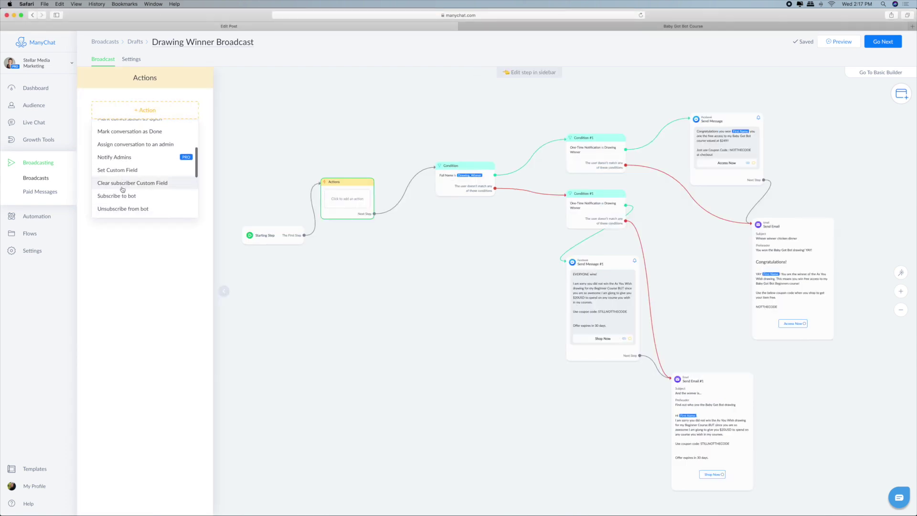
{"action": "left_click", "coordinate": [120, 173]}
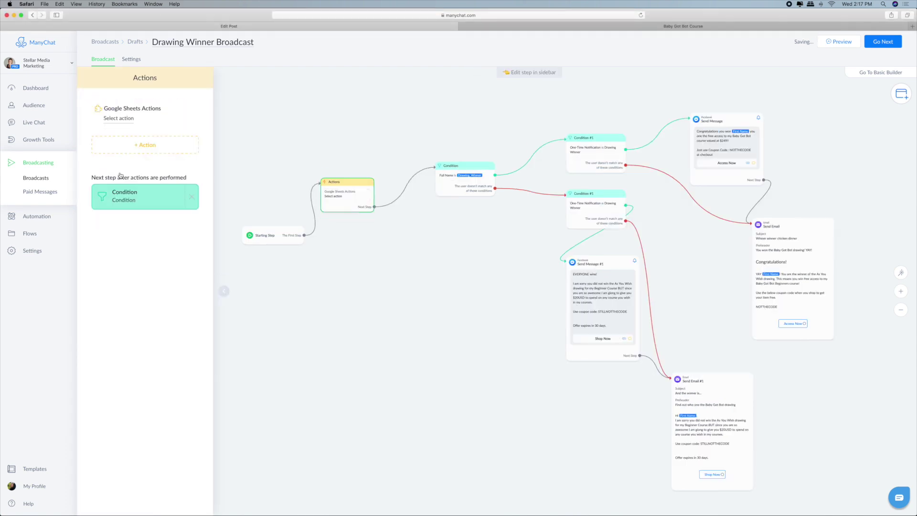
{"action": "left_click", "coordinate": [116, 119]}
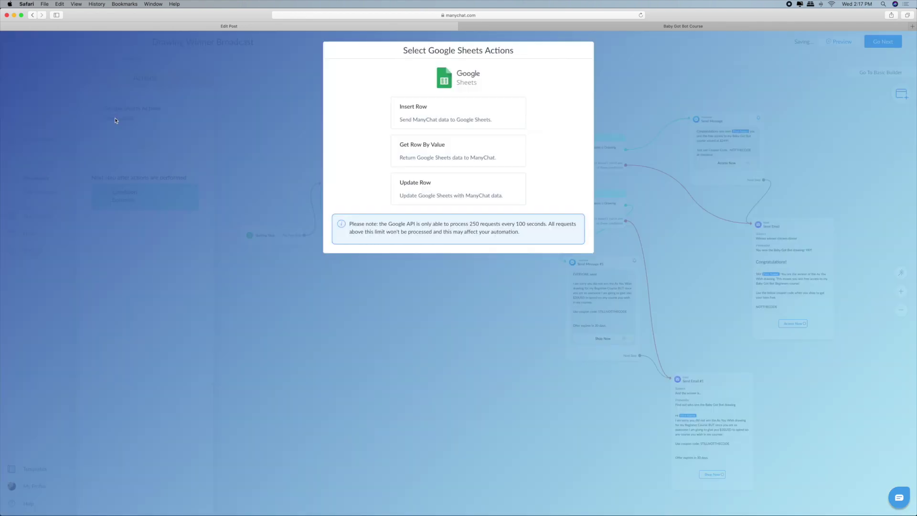
{"action": "left_click", "coordinate": [444, 151]}
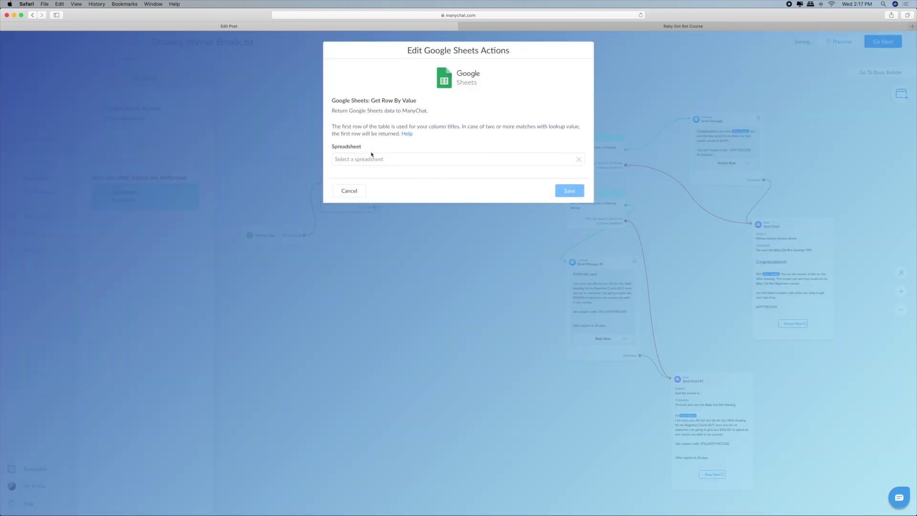
Step: Point the action at spreadsheet BGChat Drawing, worksheet 'As You wish Winner'
{"action": "left_click", "coordinate": [361, 160]}
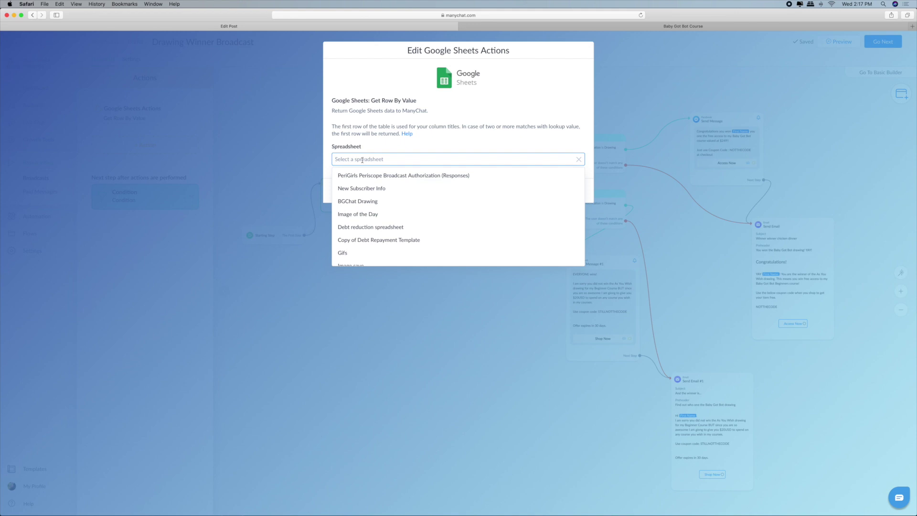
{"action": "left_click", "coordinate": [346, 203]}
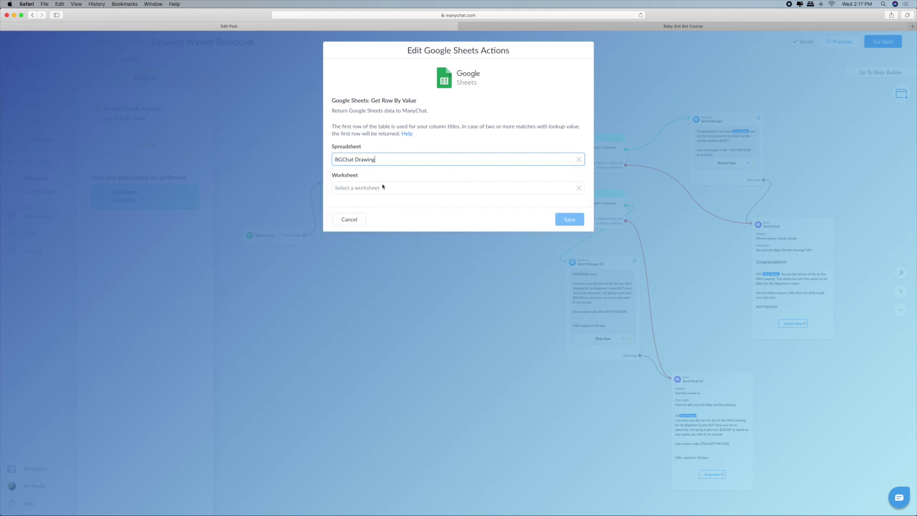
{"action": "left_click", "coordinate": [368, 190]}
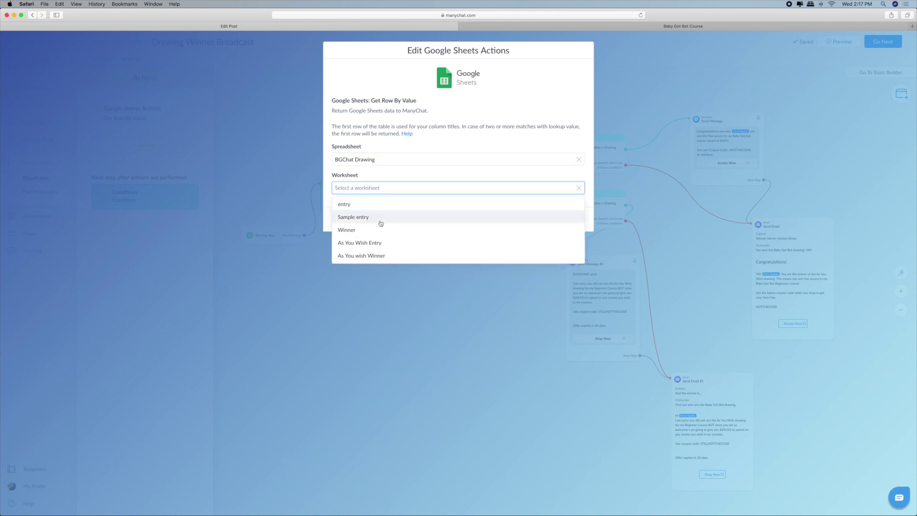
{"action": "left_click", "coordinate": [386, 256]}
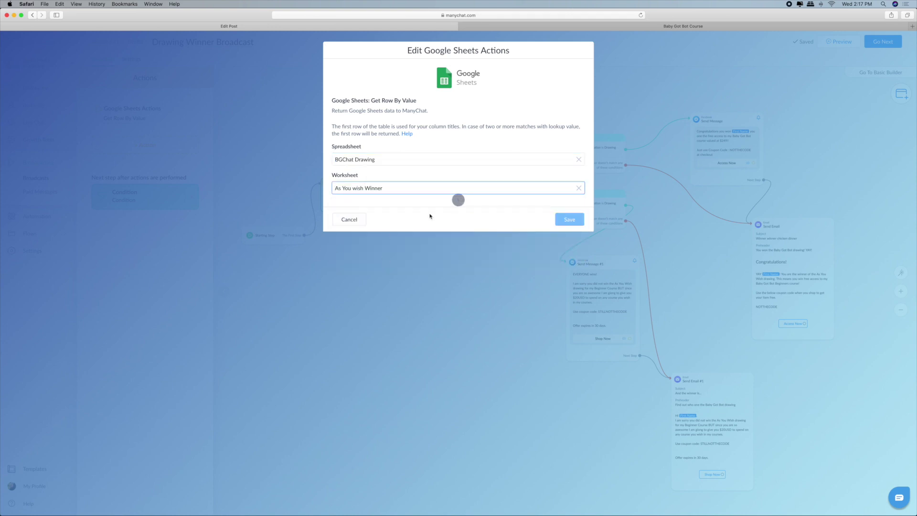
{"action": "left_click", "coordinate": [381, 216]}
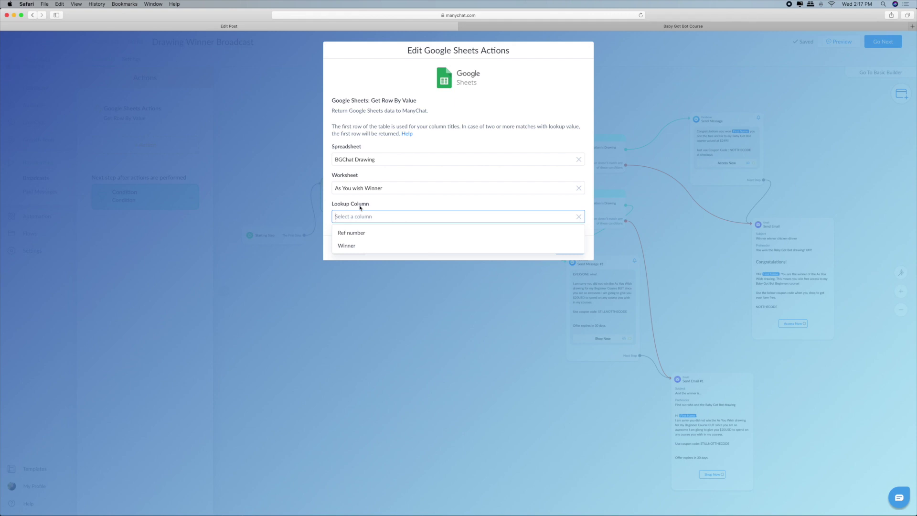
Step: In BGChat Drawing, freeze row 1 and change cell A2 to 'winner', then return to ManyChat
{"action": "left_click", "coordinate": [693, 26]}
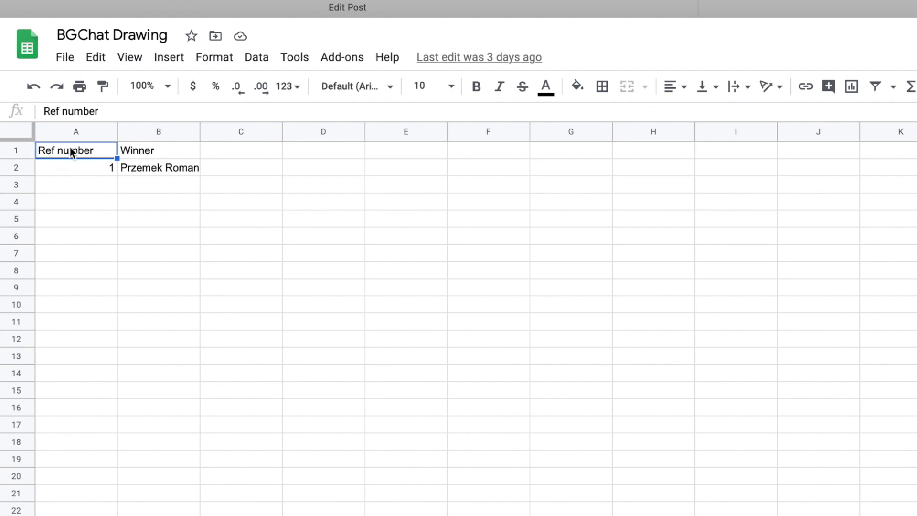
{"action": "left_click_drag", "start_coordinate": [20, 139], "coordinate": [17, 159]}
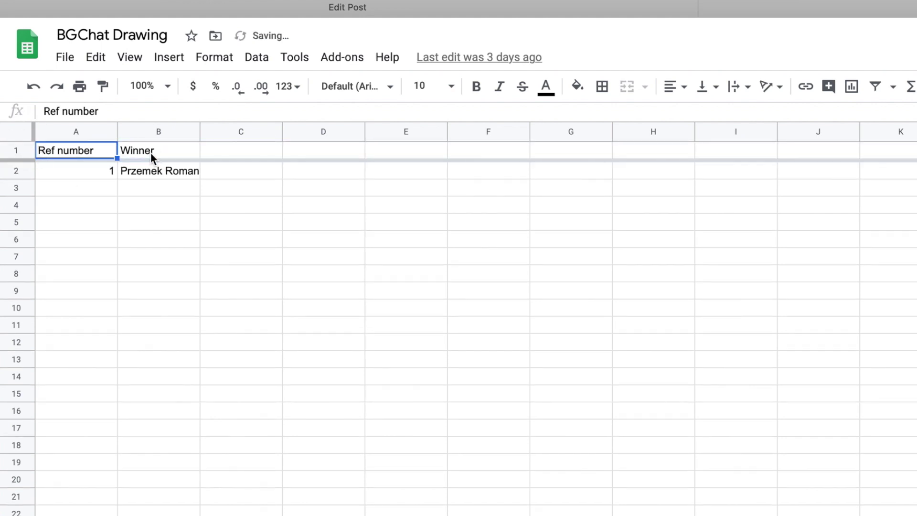
{"action": "left_click", "coordinate": [61, 171]}
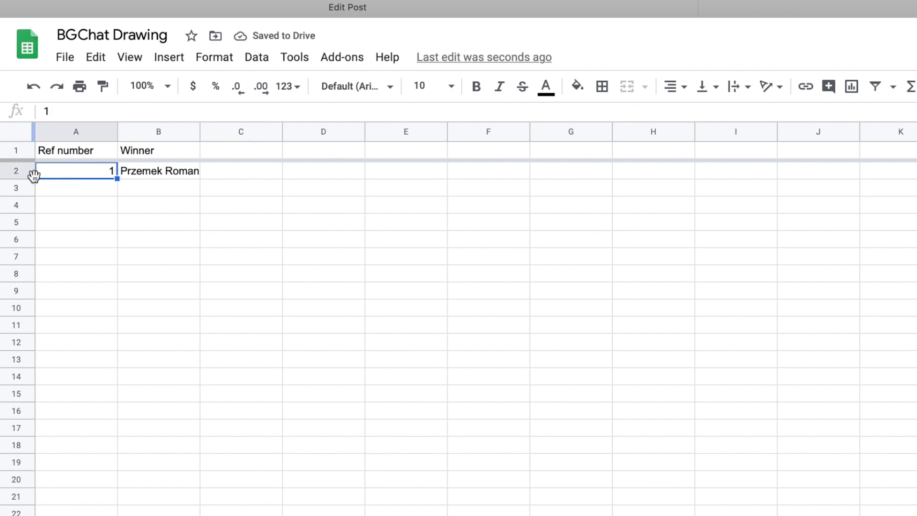
{"action": "type", "text": "winner"}
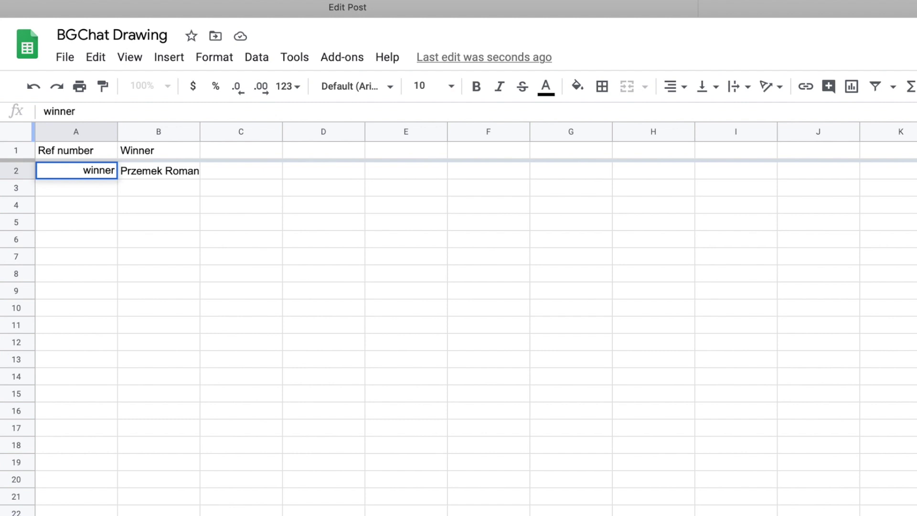
{"action": "left_click", "coordinate": [87, 237]}
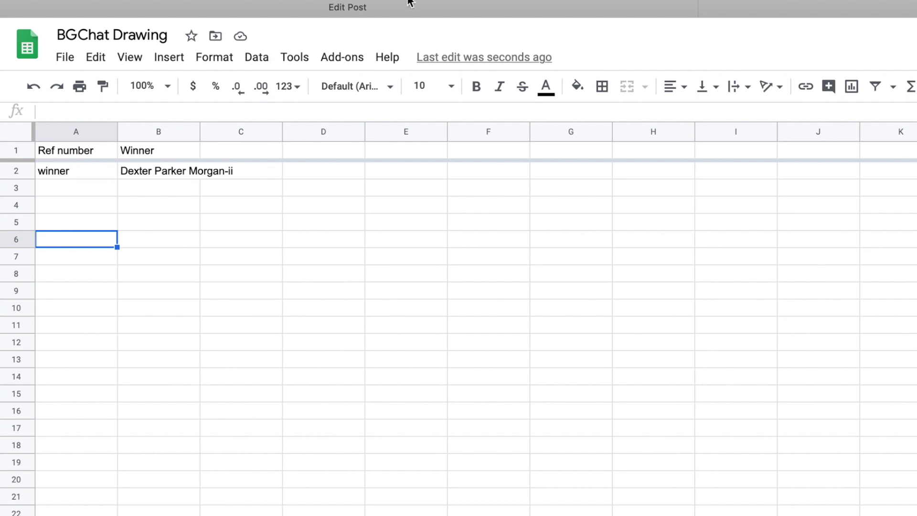
{"action": "left_click", "coordinate": [403, 15]}
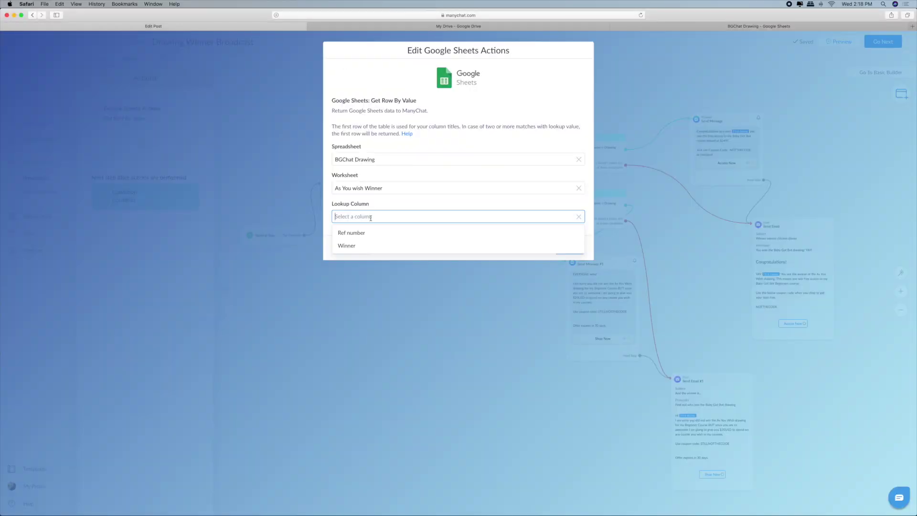
Step: Pick Ref number as lookup column, cancel the editor, and open Settings > Custom Fields
{"action": "left_click", "coordinate": [359, 233]}
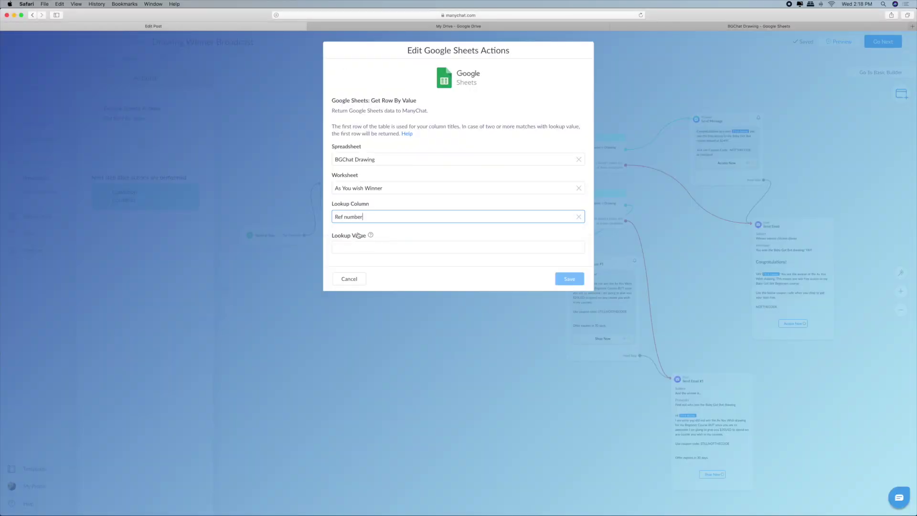
{"action": "left_click", "coordinate": [349, 281]}
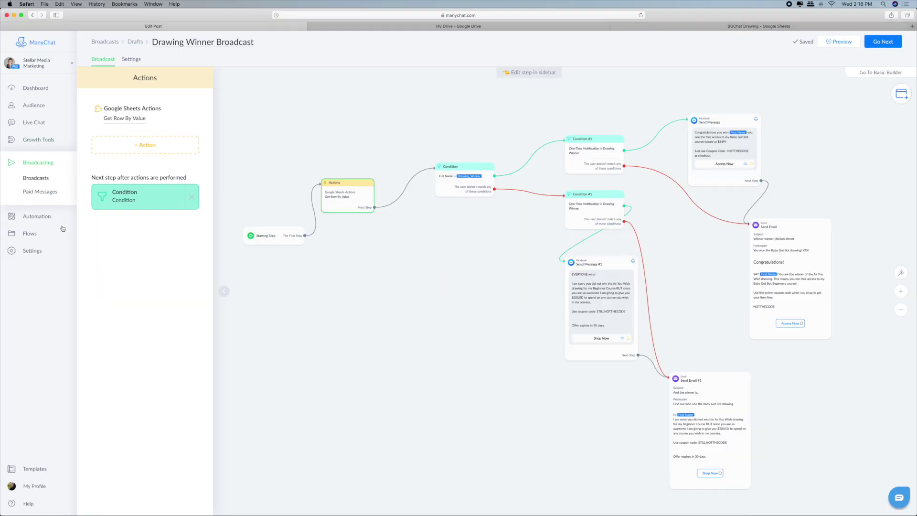
{"action": "left_click", "coordinate": [37, 250]}
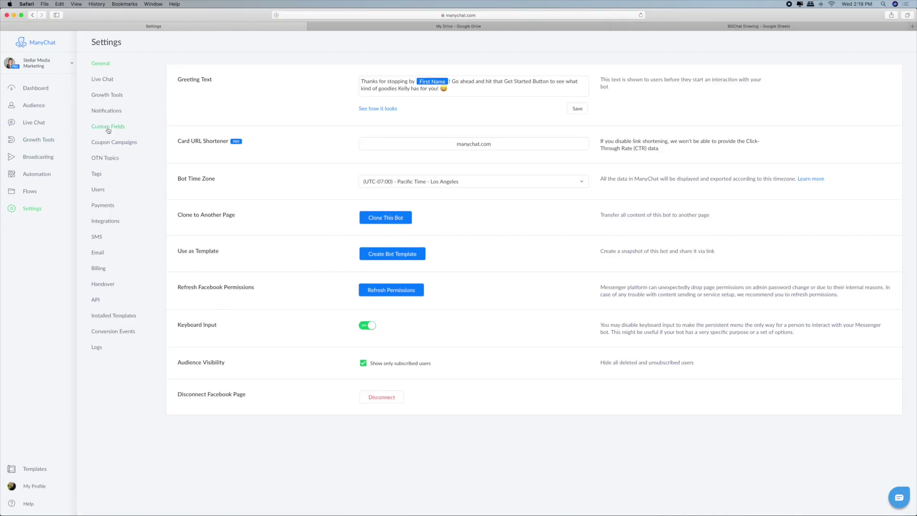
{"action": "left_click", "coordinate": [109, 128]}
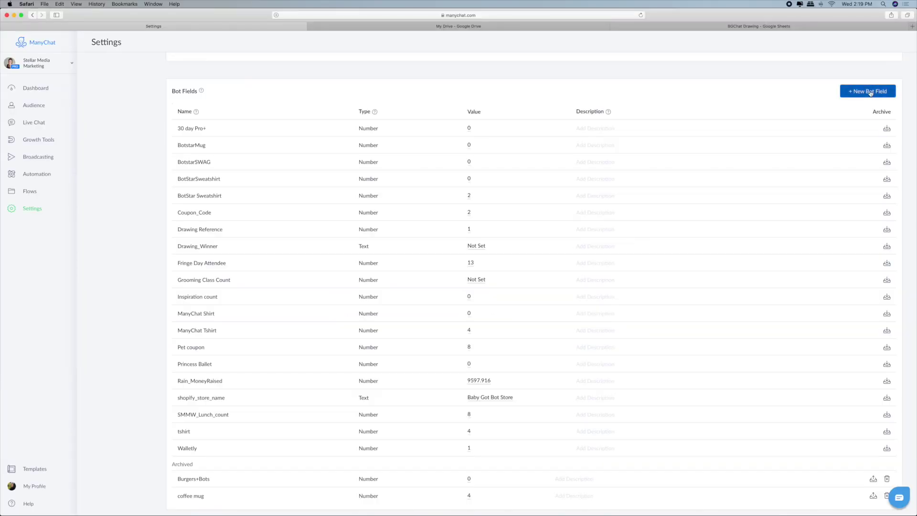
Step: Start a new Text bot field named 'Ref Number'
{"action": "left_click", "coordinate": [870, 92]}
{"action": "left_click", "coordinate": [424, 122]}
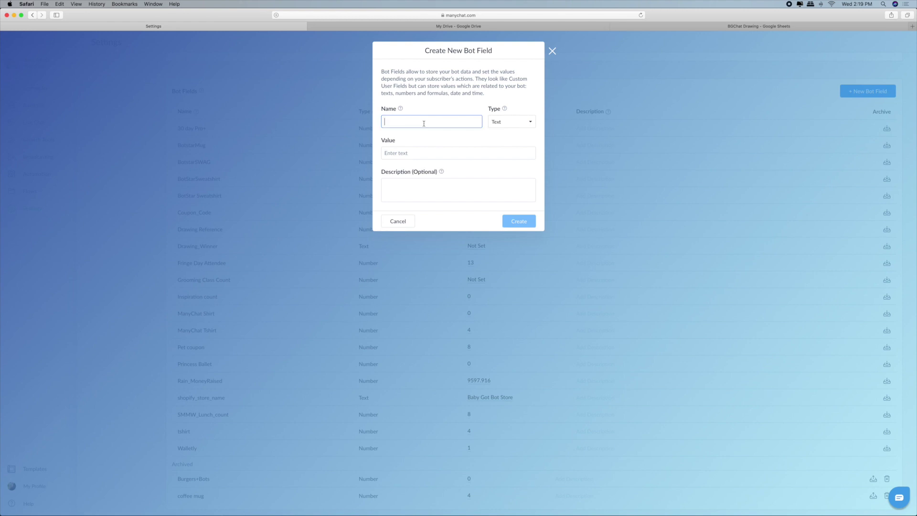
{"action": "type", "text": "Ref Number"}
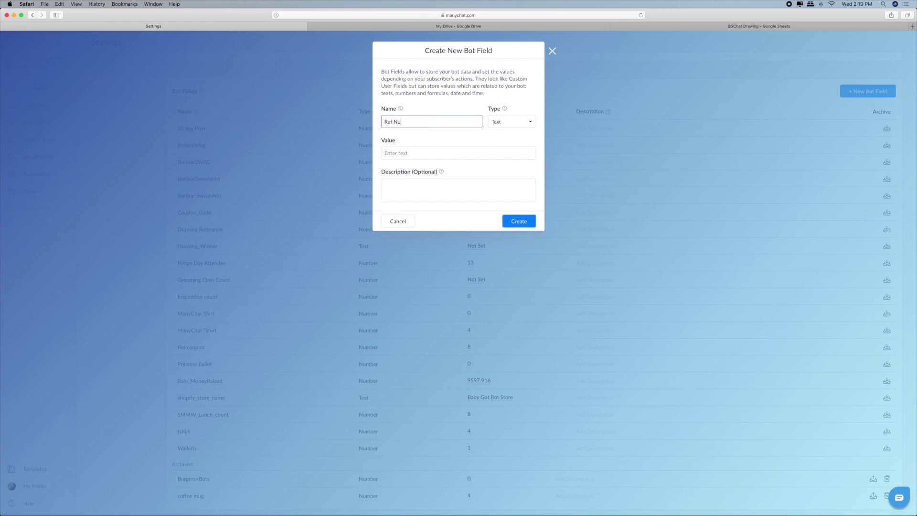
{"action": "left_click", "coordinate": [511, 121]}
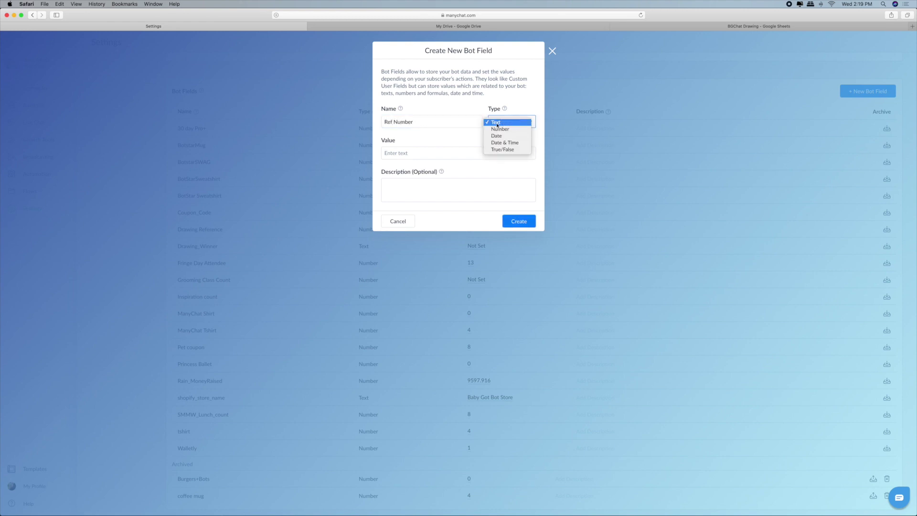
{"action": "left_click", "coordinate": [491, 157]}
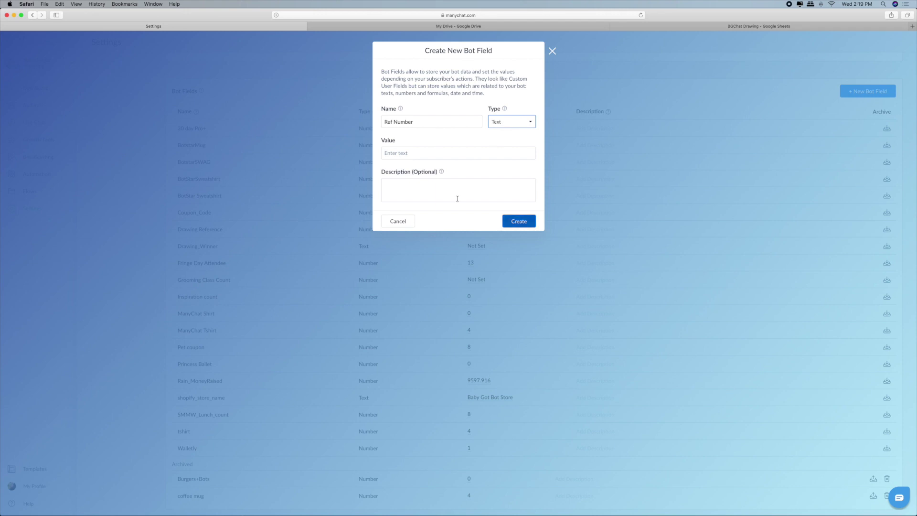
{"action": "left_click", "coordinate": [407, 152]}
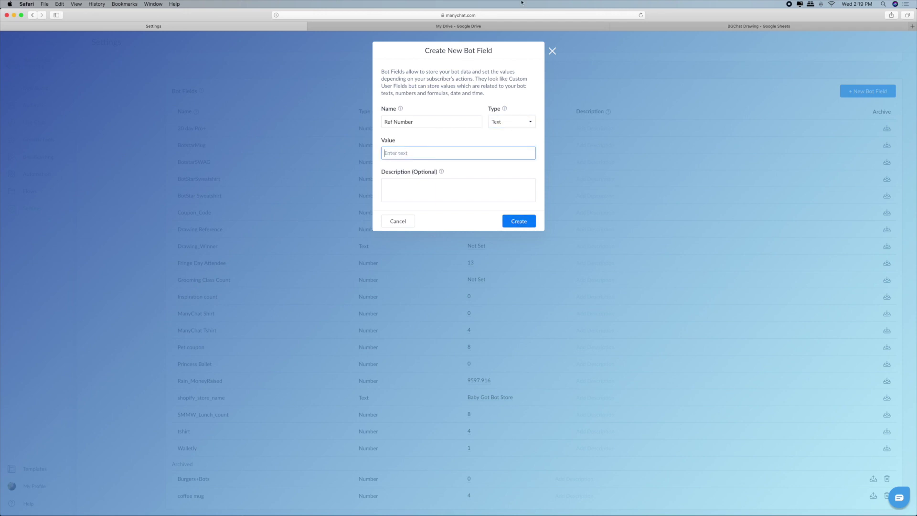
Step: Copy 'winner' from cell A2 into the field's value and create the field
{"action": "left_click", "coordinate": [735, 26]}
{"action": "left_click", "coordinate": [34, 99]}
{"action": "key", "text": "super+c"}
{"action": "scroll", "coordinate": [34, 98], "scroll_direction": "right", "scroll_amount": 3}
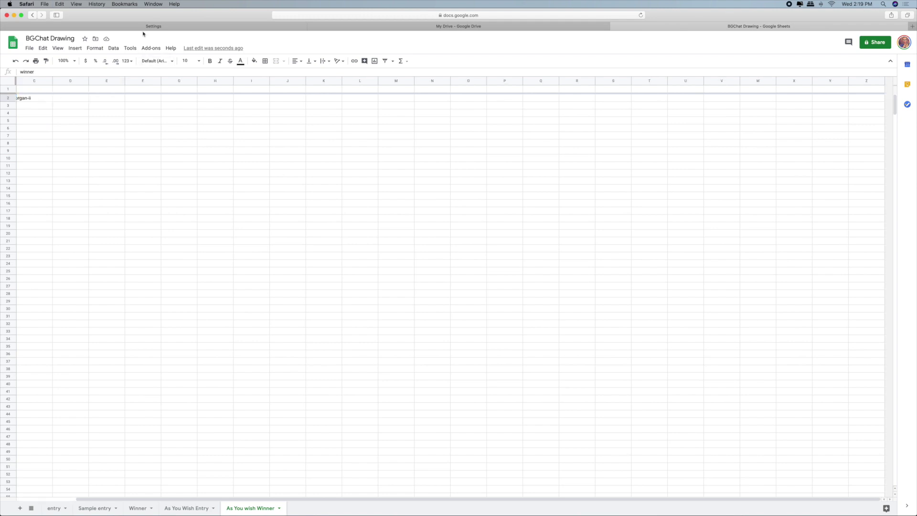
{"action": "scroll", "coordinate": [137, 135], "scroll_direction": "left", "scroll_amount": 3}
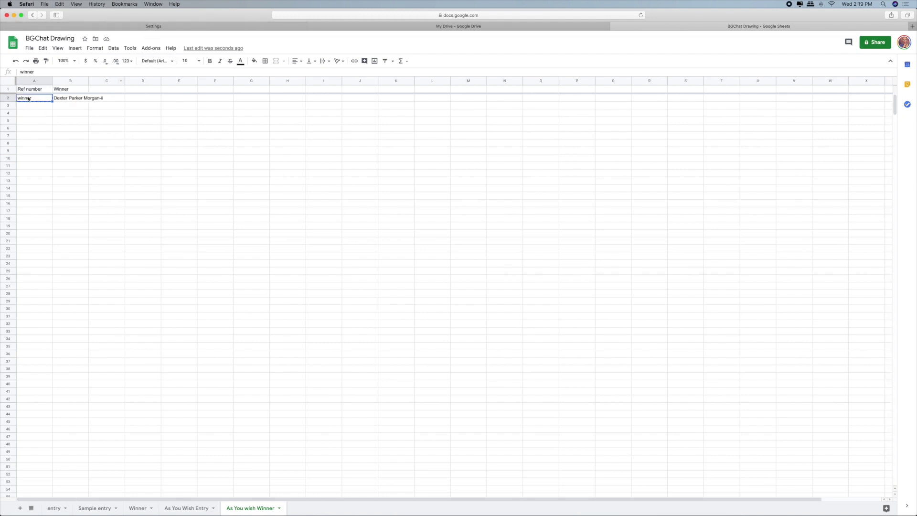
{"action": "left_click", "coordinate": [158, 27]}
{"action": "type", "text": "winner"}
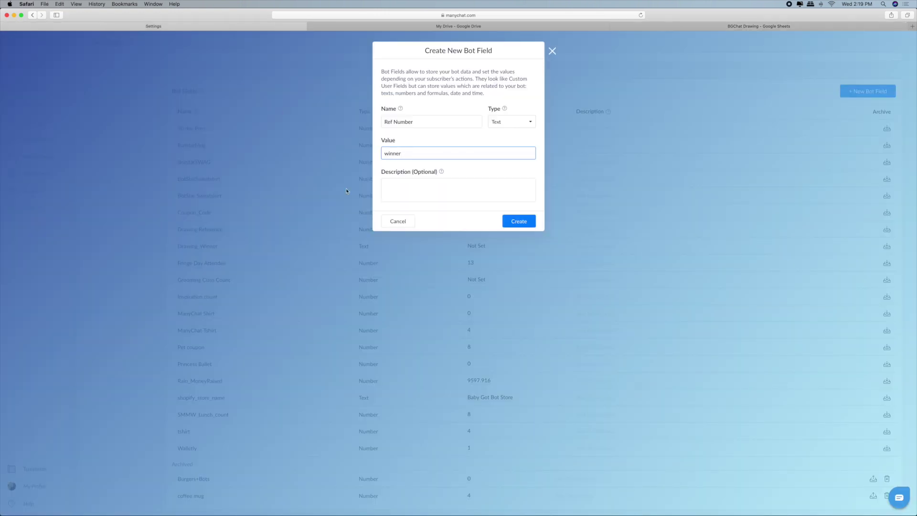
{"action": "left_click", "coordinate": [523, 223]}
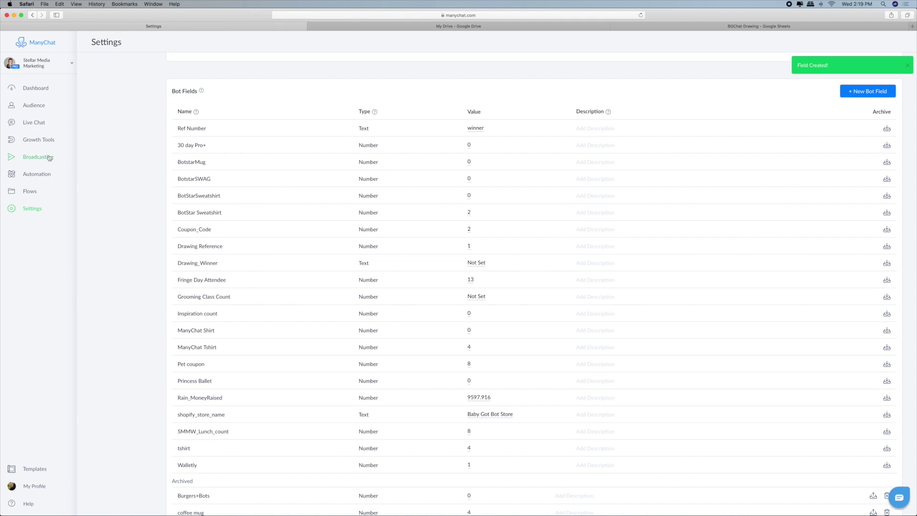
Step: In Drawing Winner Broadcast, set the Get Row By Value action to BGChat Drawing, 'As You wish Winner'
{"action": "left_click", "coordinate": [41, 160]}
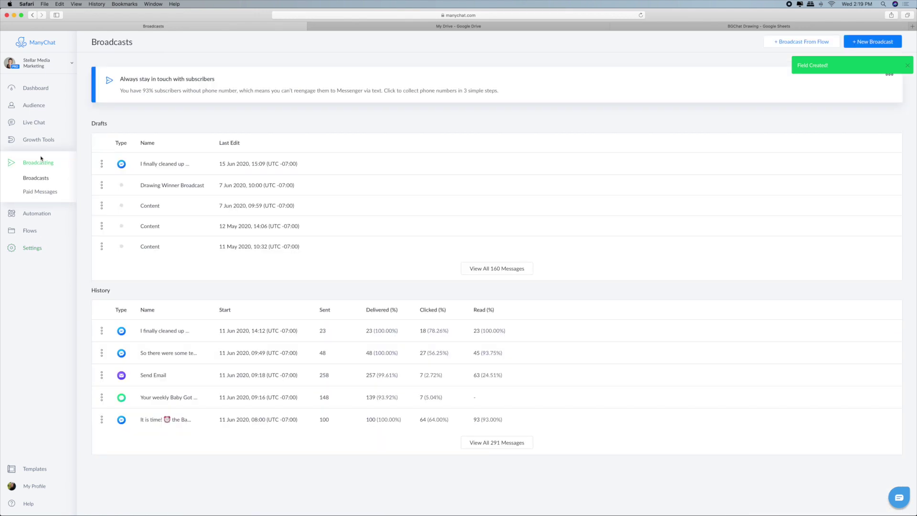
{"action": "left_click", "coordinate": [167, 186]}
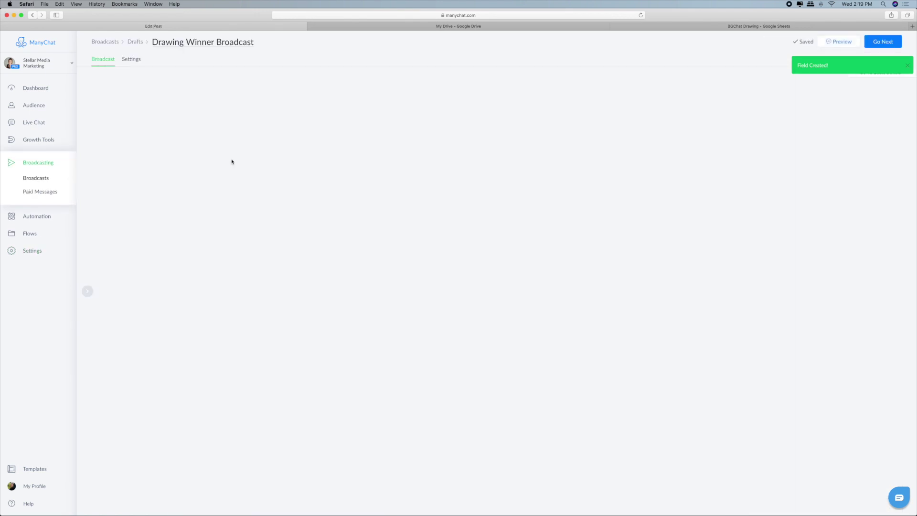
{"action": "left_click", "coordinate": [275, 189]}
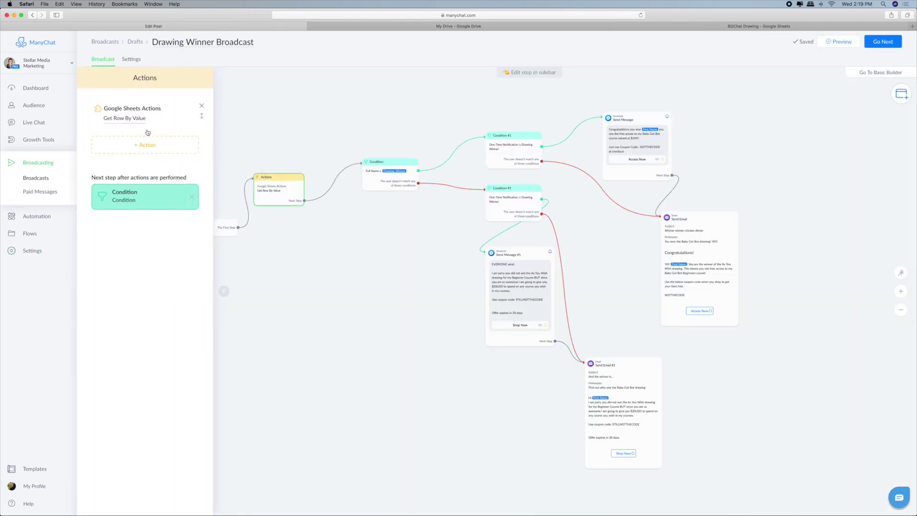
{"action": "left_click", "coordinate": [121, 120]}
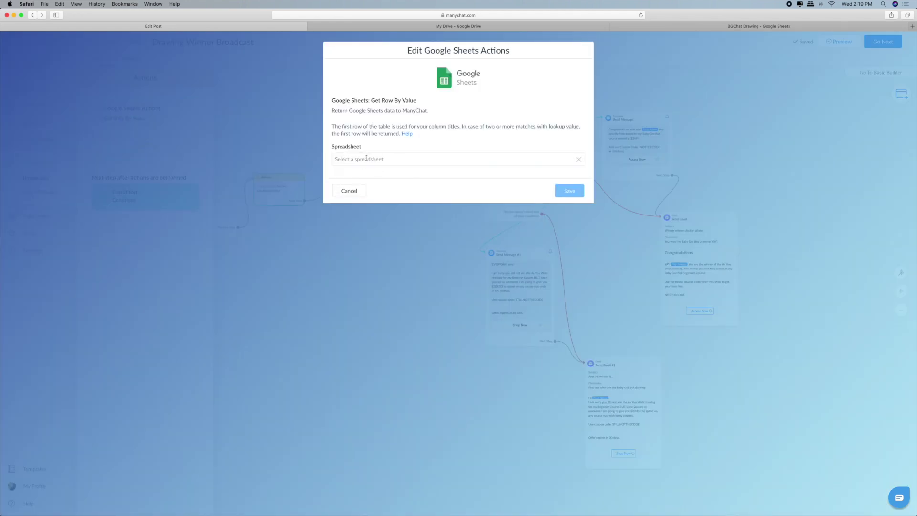
{"action": "left_click", "coordinate": [366, 158]}
{"action": "left_click", "coordinate": [354, 176]}
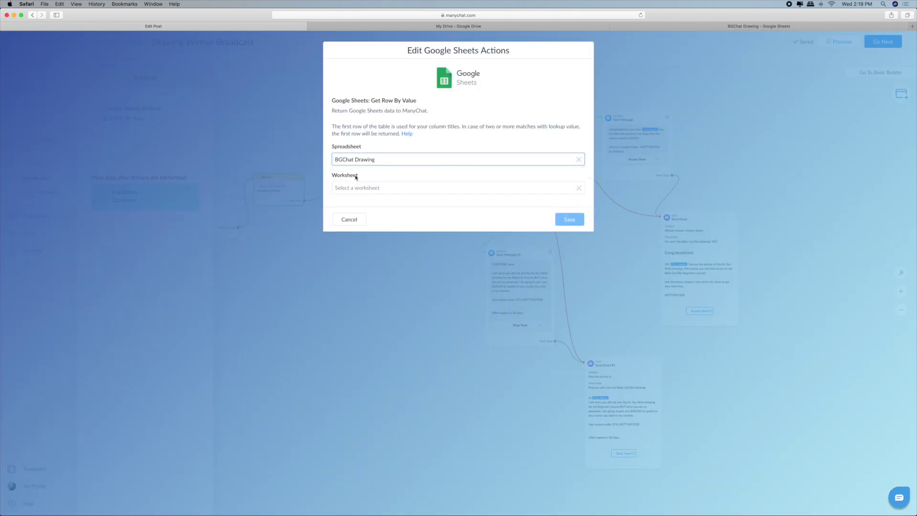
{"action": "left_click", "coordinate": [354, 187]}
{"action": "left_click", "coordinate": [360, 256]}
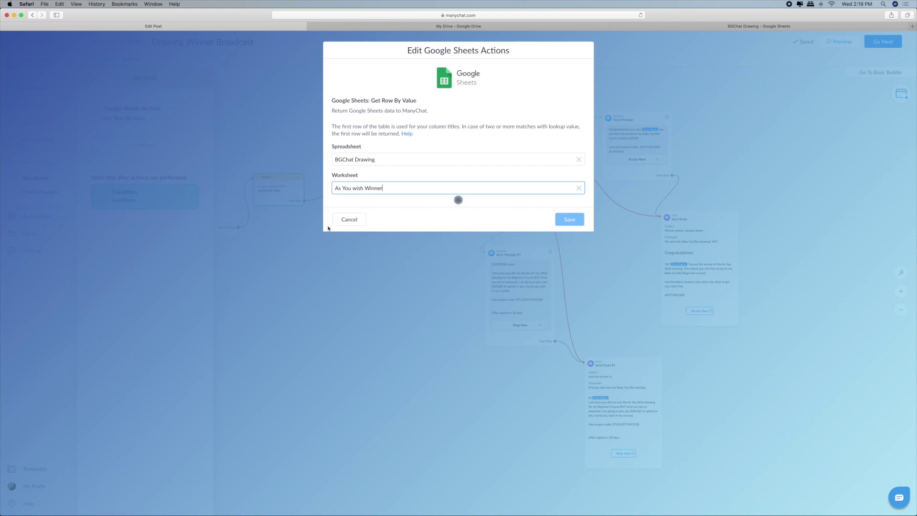
Step: Look rows up by the Ref number column using the Ref Number bot field
{"action": "left_click", "coordinate": [353, 217]}
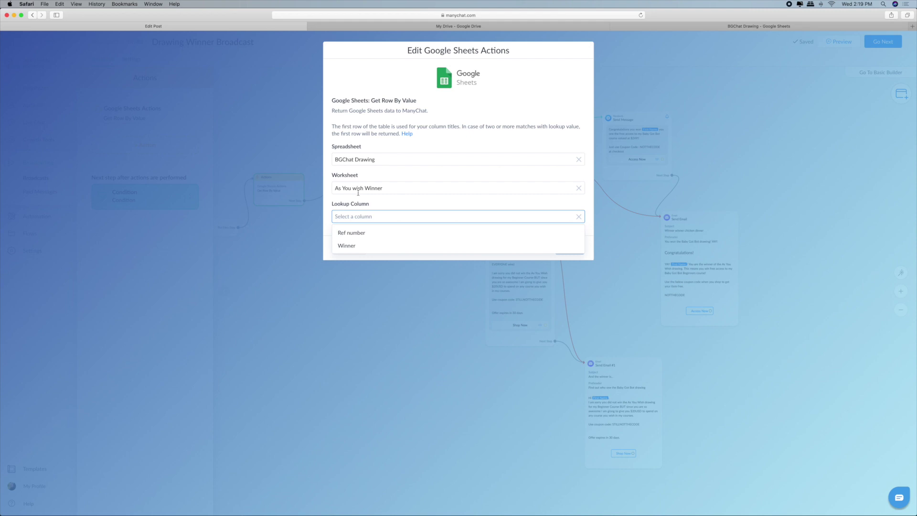
{"action": "left_click", "coordinate": [354, 233]}
{"action": "left_click", "coordinate": [354, 245]}
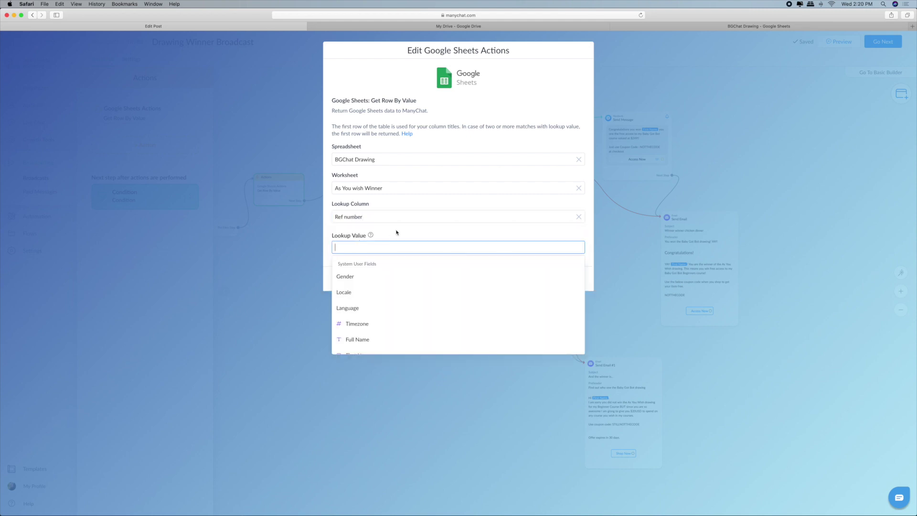
{"action": "type", "text": "ref"}
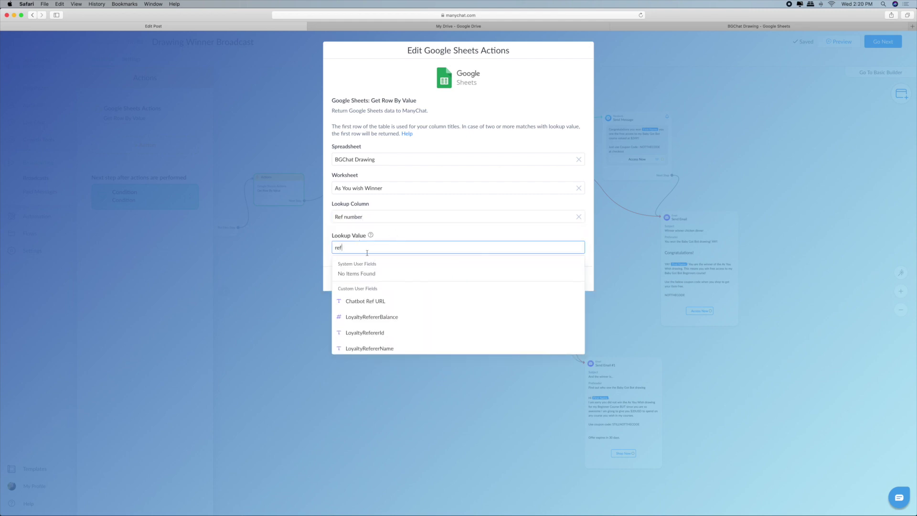
{"action": "scroll", "coordinate": [381, 316], "scroll_direction": "down", "scroll_amount": 3}
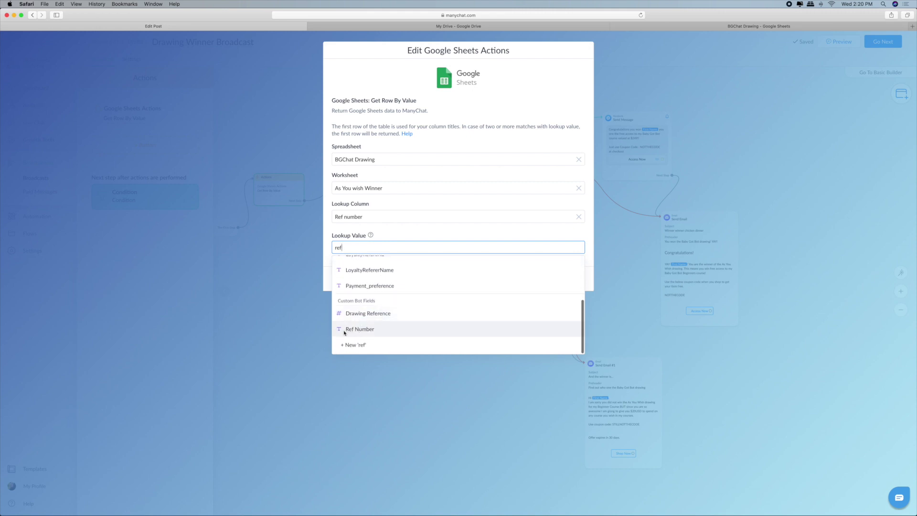
{"action": "left_click", "coordinate": [364, 329]}
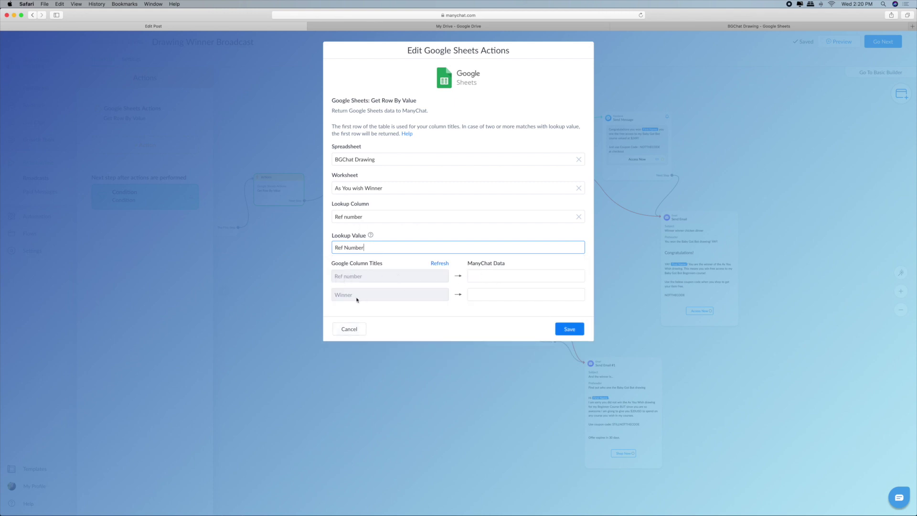
Step: Map the Winner column to Drawing_Winner and save the action
{"action": "left_click", "coordinate": [481, 298]}
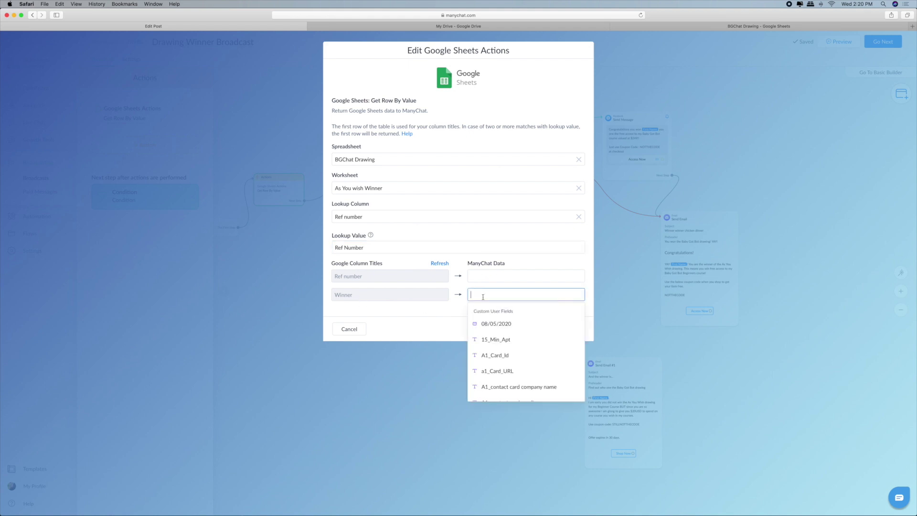
{"action": "type", "text": "Winn"}
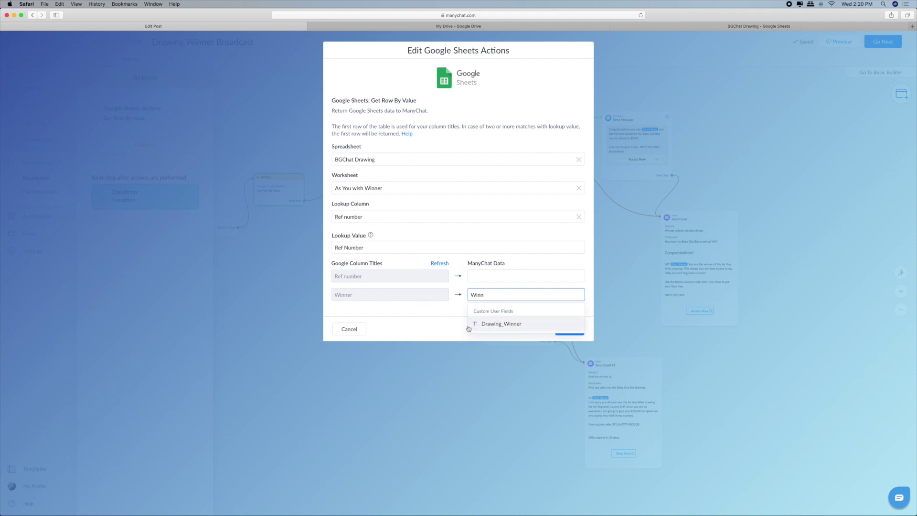
{"action": "left_click", "coordinate": [487, 324]}
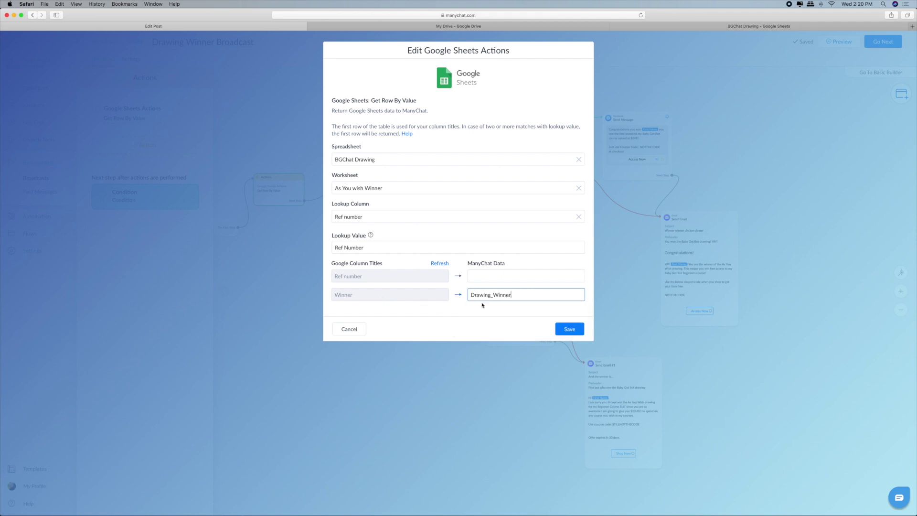
{"action": "left_click", "coordinate": [568, 333]}
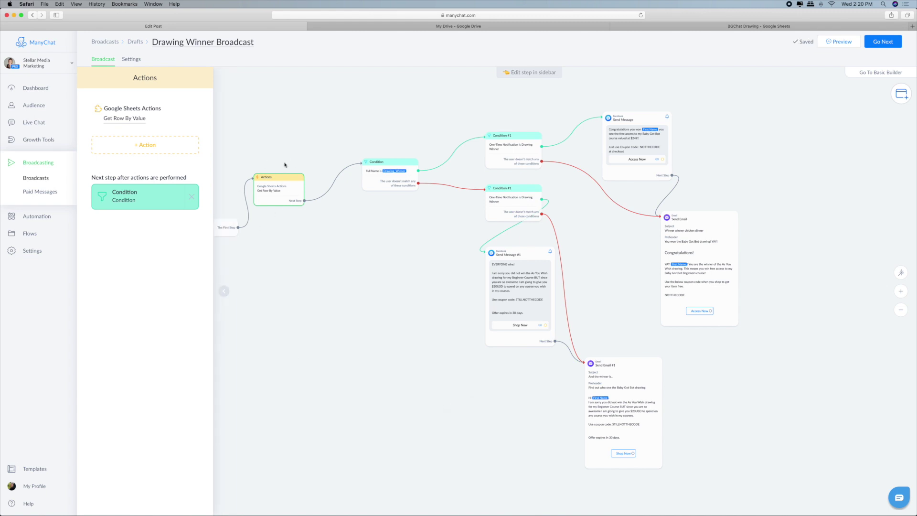
{"action": "scroll", "coordinate": [292, 269], "scroll_direction": "down", "scroll_amount": 1}
{"action": "scroll", "coordinate": [292, 269], "scroll_direction": "left", "scroll_amount": 3}
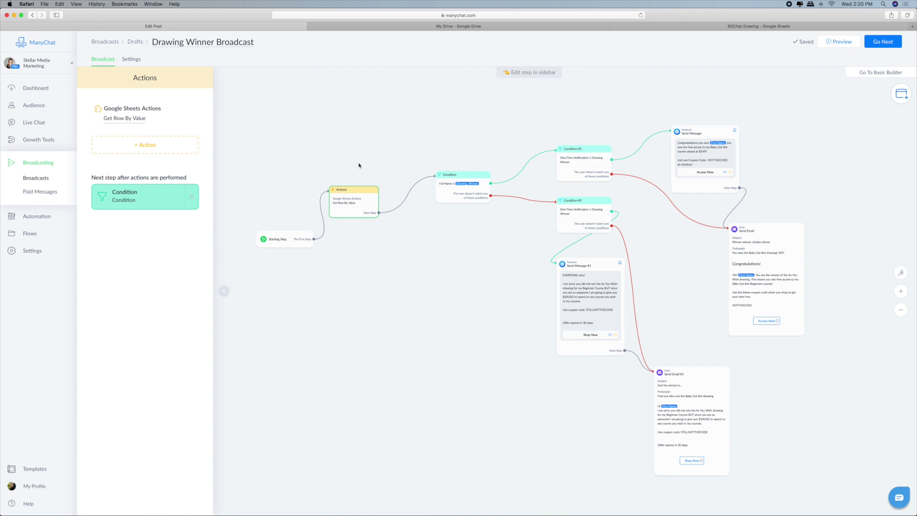
{"action": "mouse_move", "coordinate": [348, 205]}
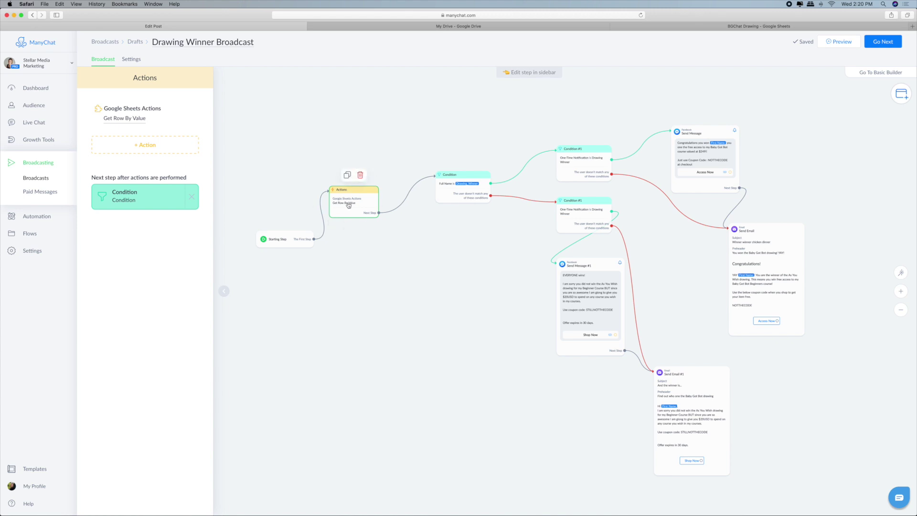